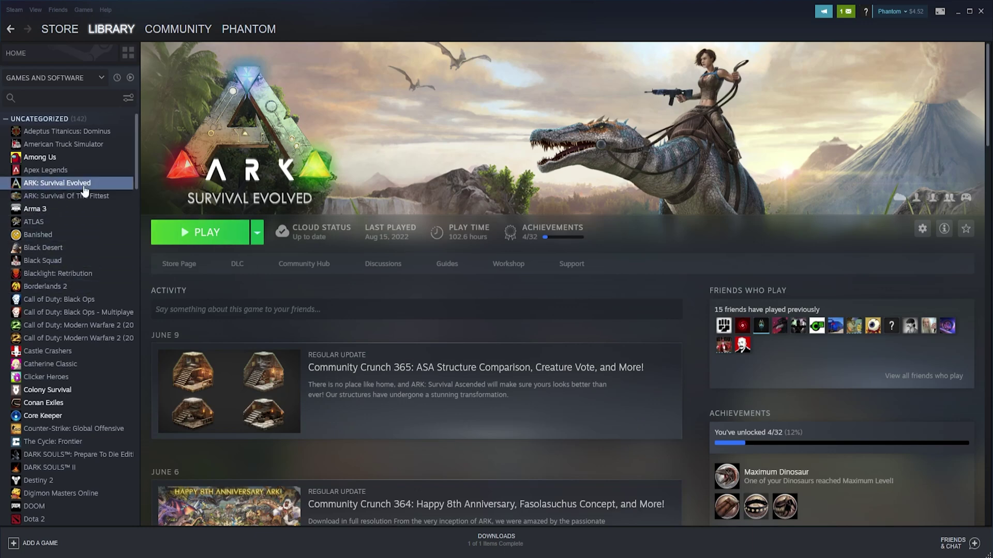
Find the Alemia MAP item in the ARK Workshop.
{"action": "left_click", "coordinate": [508, 264]}
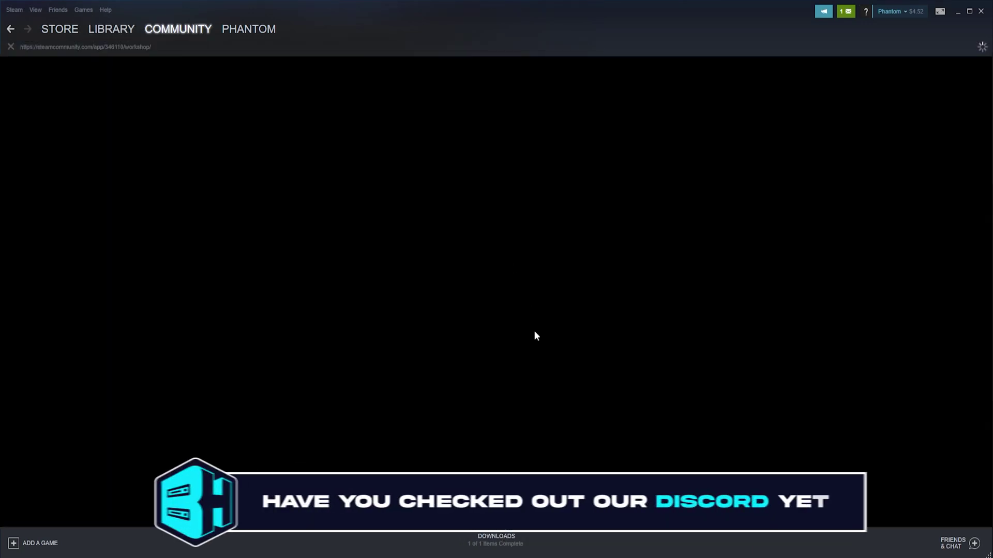
{"action": "scroll", "coordinate": [528, 326], "scroll_direction": "down", "scroll_amount": 10}
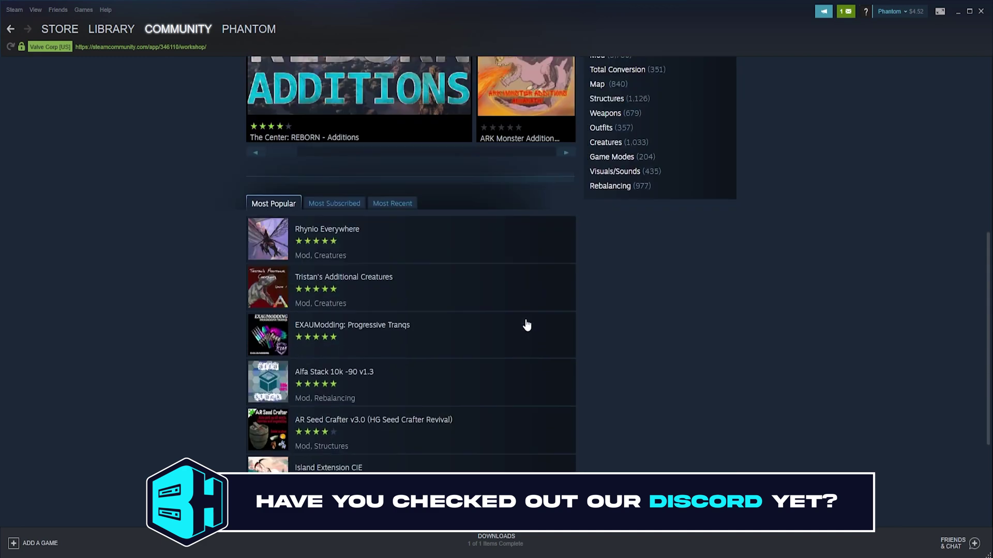
{"action": "left_click", "coordinate": [529, 438]}
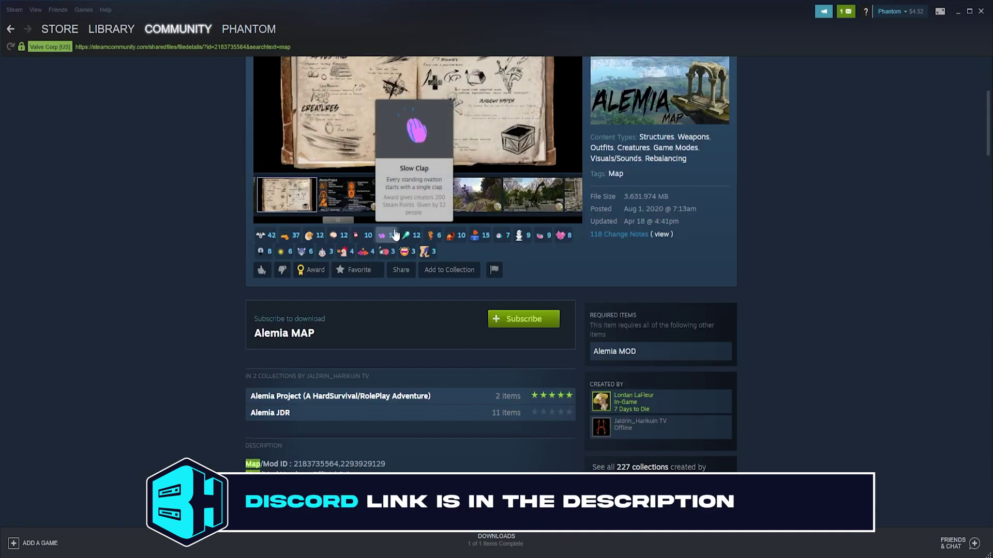
Subscribe to Alemia MAP, accepting its required Alemia MOD.
{"action": "scroll", "coordinate": [470, 321], "scroll_direction": "up", "scroll_amount": 1}
{"action": "scroll", "coordinate": [470, 321], "scroll_direction": "up", "scroll_amount": 3}
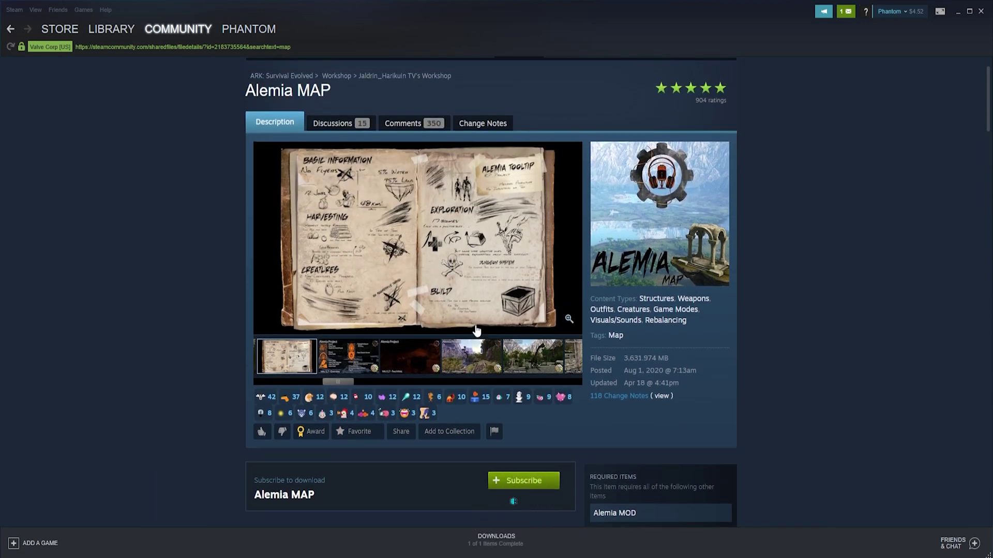
{"action": "left_click", "coordinate": [541, 482]}
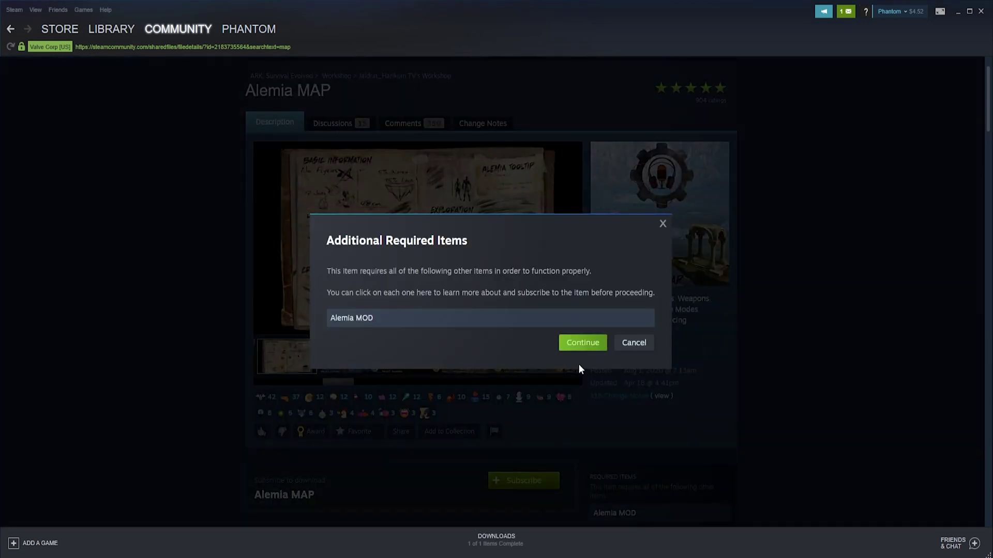
{"action": "left_click", "coordinate": [583, 348]}
{"action": "scroll", "coordinate": [581, 345], "scroll_direction": "down", "scroll_amount": 5}
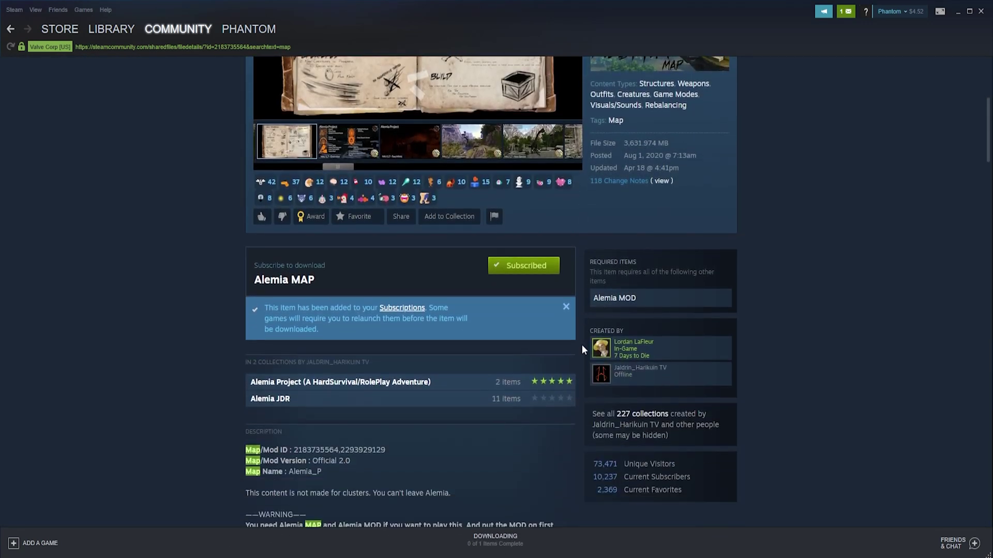
{"action": "scroll", "coordinate": [581, 345], "scroll_direction": "down", "scroll_amount": 3}
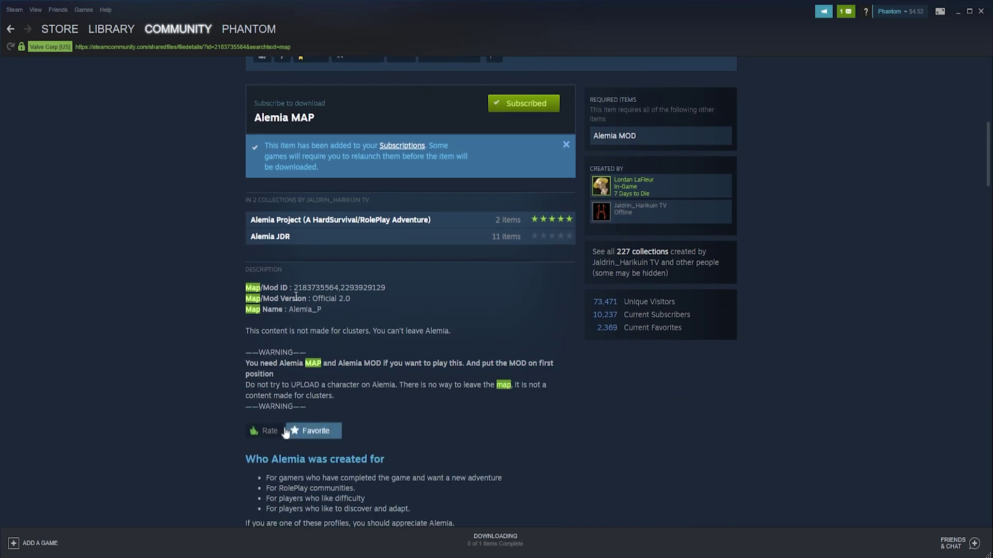
{"action": "left_click", "coordinate": [310, 429]}
{"action": "left_click_drag", "start_coordinate": [340, 286], "coordinate": [392, 290]}
{"action": "key", "text": "ctrl+c"}
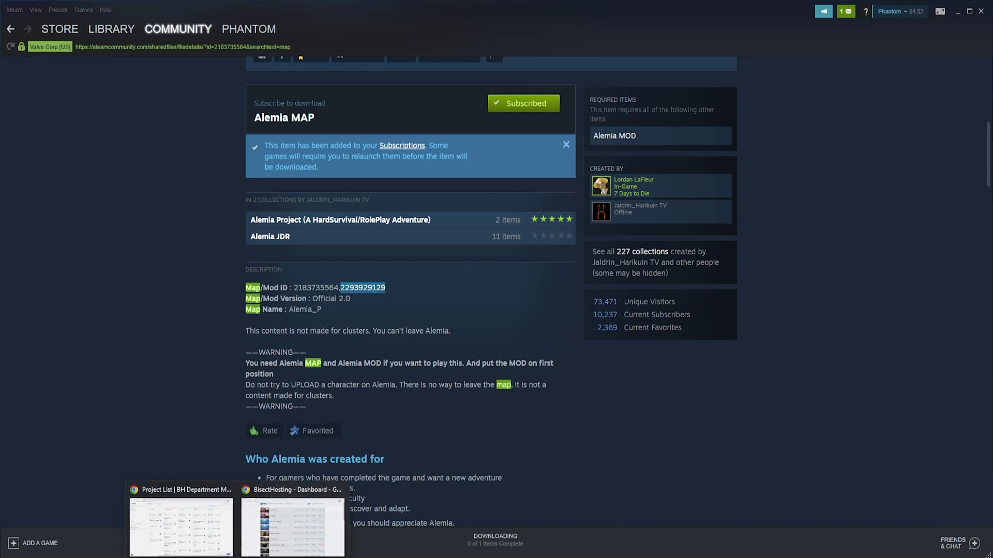
{"action": "left_click", "coordinate": [336, 537]}
Stop the Ark Server from its control page.
{"action": "scroll", "coordinate": [382, 266], "scroll_direction": "down", "scroll_amount": 5}
{"action": "scroll", "coordinate": [383, 266], "scroll_direction": "down", "scroll_amount": 8}
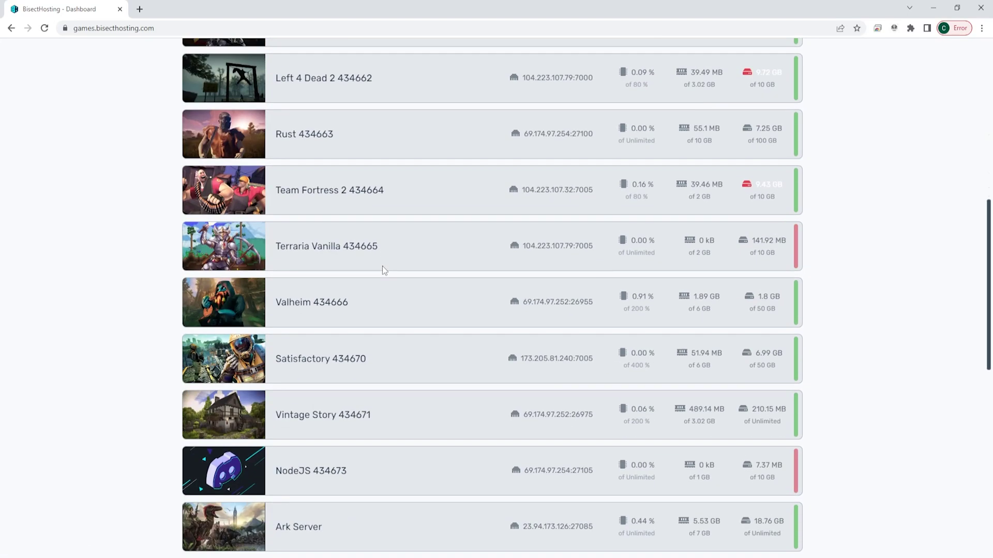
{"action": "left_click", "coordinate": [369, 305]}
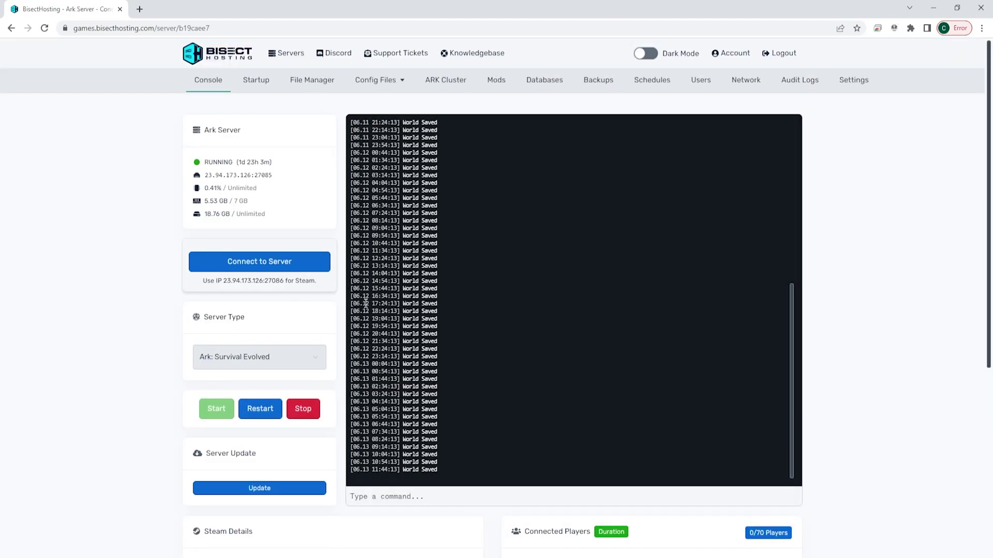
{"action": "left_click", "coordinate": [300, 408]}
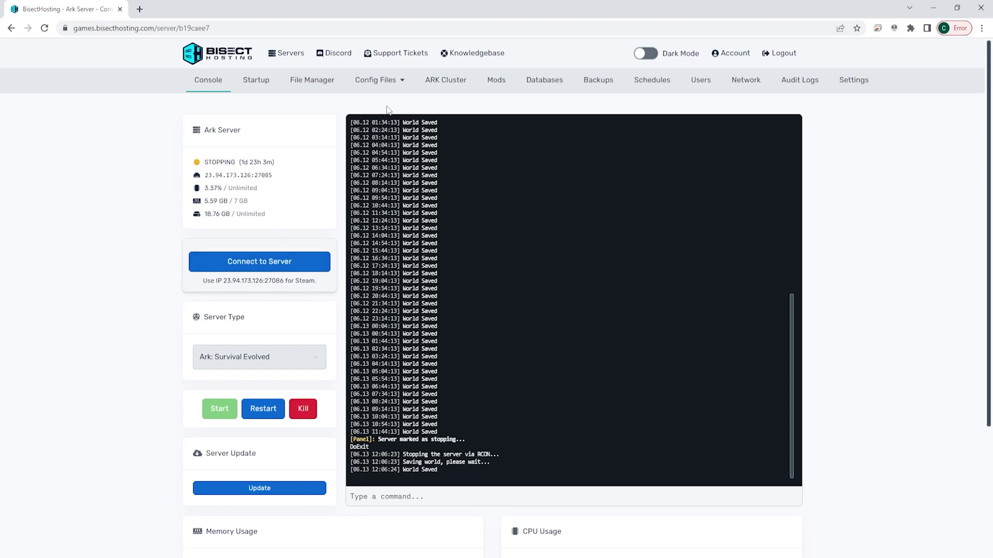
{"action": "left_click", "coordinate": [499, 79]}
{"action": "left_click", "coordinate": [338, 169]}
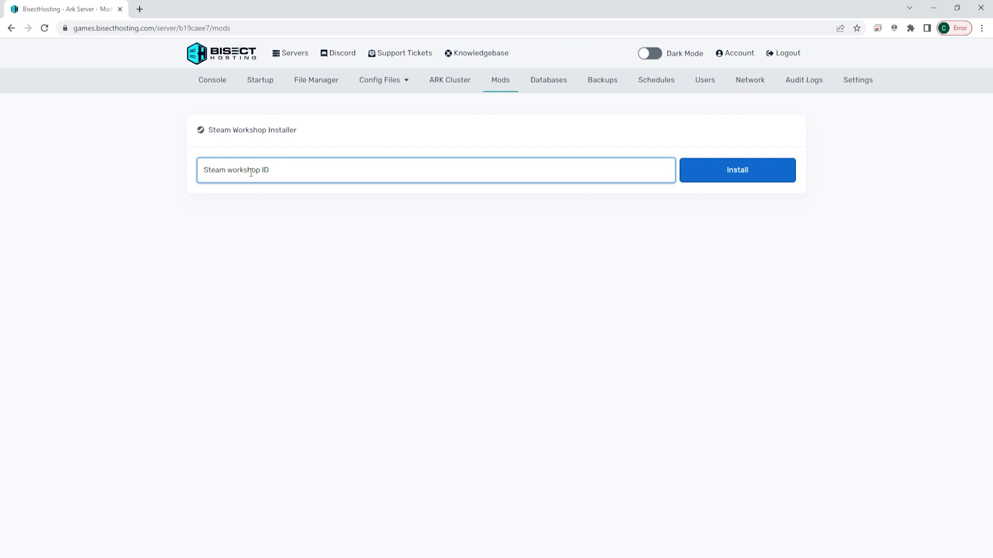
{"action": "key", "text": "ctrl+v"}
{"action": "left_click", "coordinate": [744, 175]}
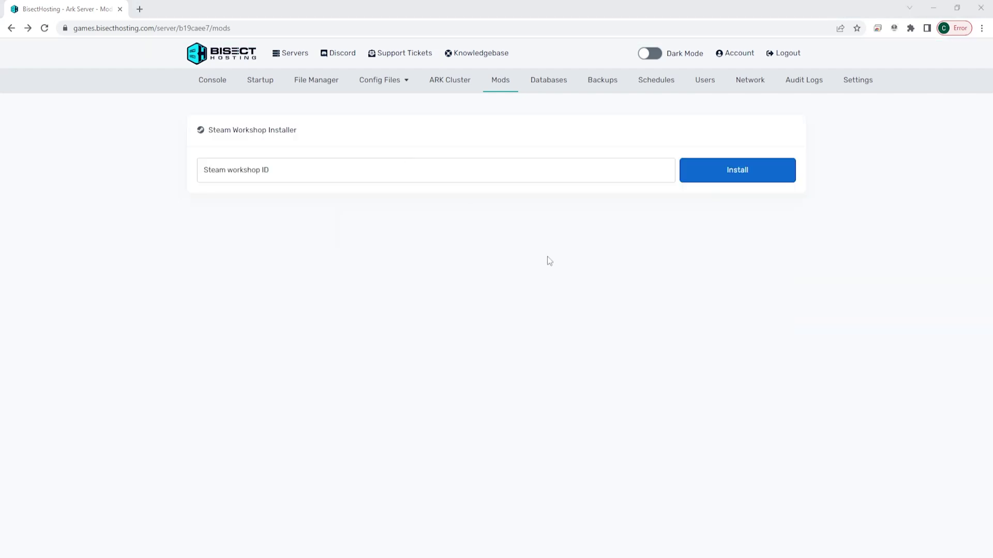
{"action": "left_click", "coordinate": [265, 84]}
Replace the SERVER MAP value TheIsland with Alemia_P.
{"action": "scroll", "coordinate": [304, 277], "scroll_direction": "down", "scroll_amount": 1}
{"action": "scroll", "coordinate": [305, 276], "scroll_direction": "down", "scroll_amount": 4}
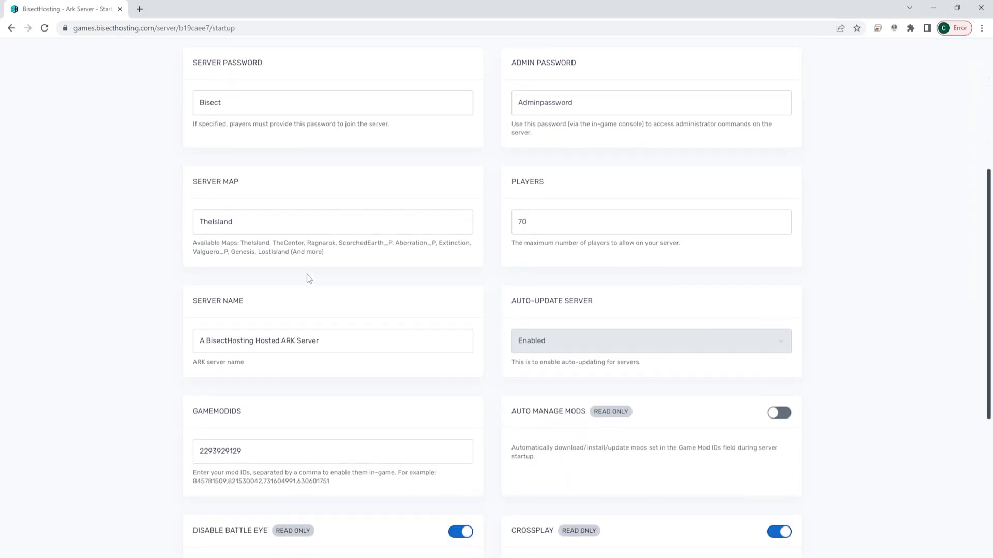
{"action": "left_click_drag", "start_coordinate": [193, 182], "coordinate": [233, 185]}
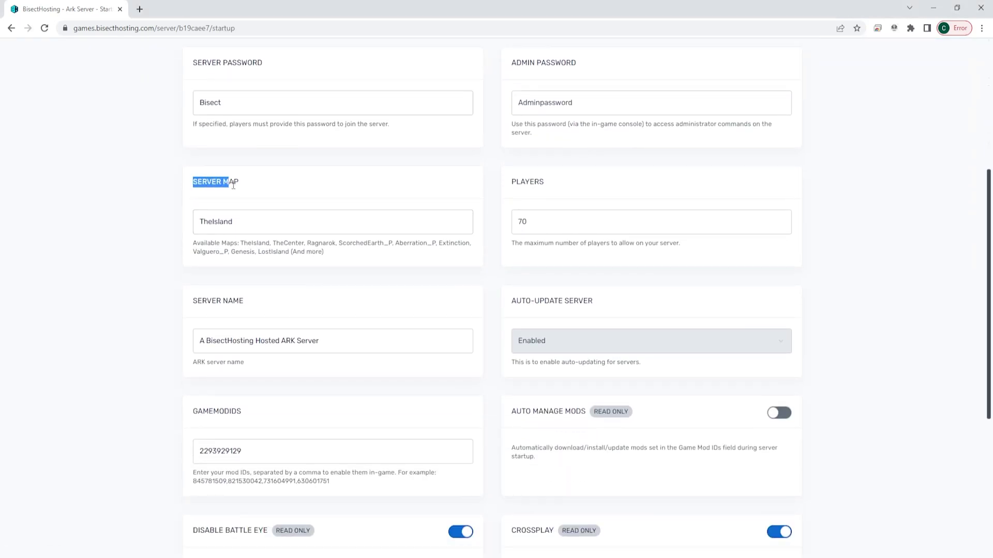
{"action": "left_click", "coordinate": [242, 225]}
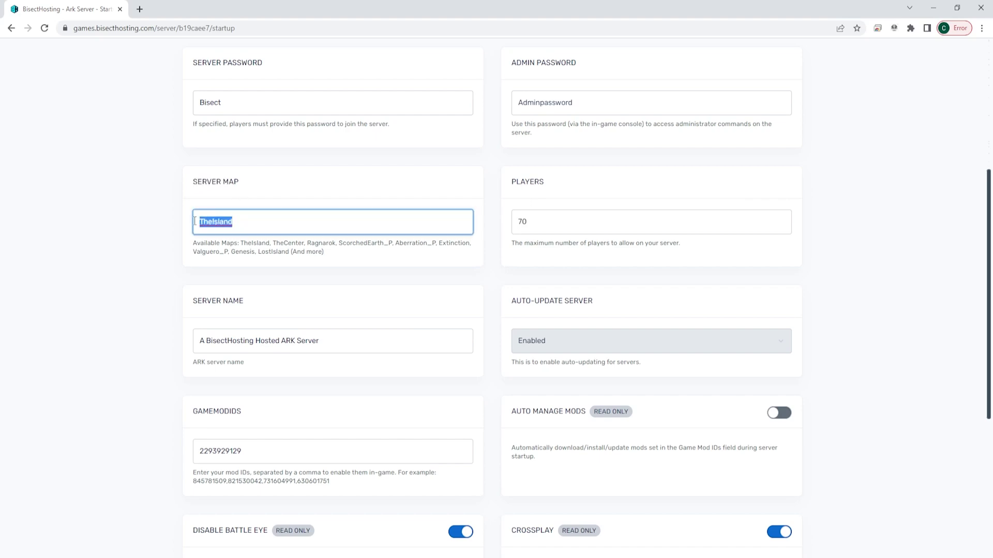
{"action": "type", "text": "Alemia_P"}
{"action": "scroll", "coordinate": [341, 319], "scroll_direction": "up", "scroll_amount": 6}
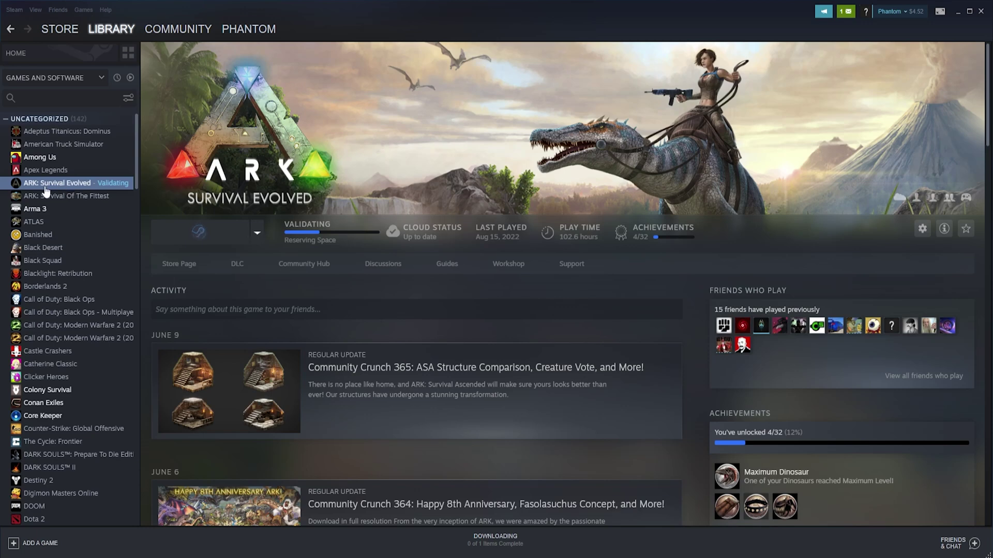
Browse all ARK workshop items down to Alemia MAP.
{"action": "left_click", "coordinate": [517, 270]}
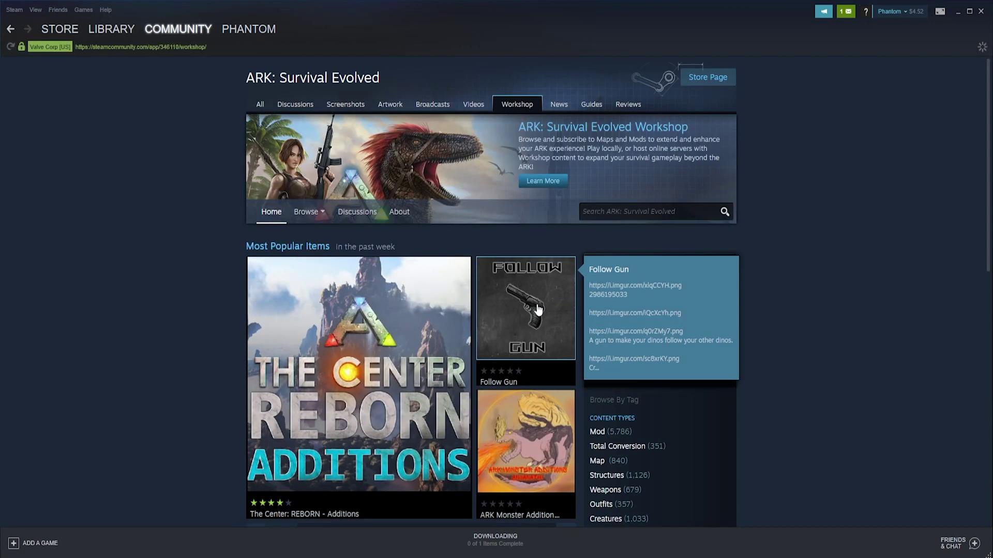
{"action": "scroll", "coordinate": [538, 308], "scroll_direction": "down", "scroll_amount": 4}
{"action": "scroll", "coordinate": [537, 309], "scroll_direction": "down", "scroll_amount": 5}
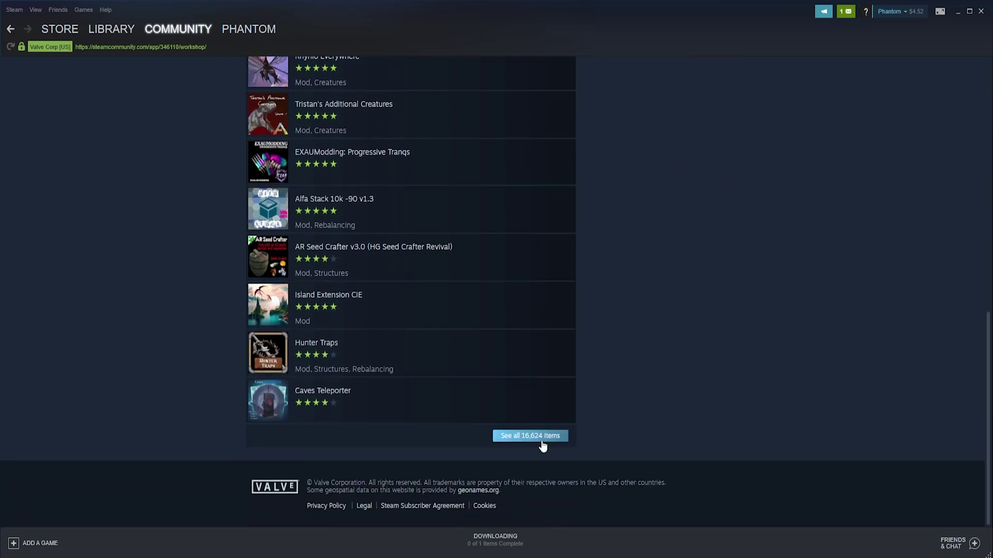
{"action": "left_click", "coordinate": [542, 440]}
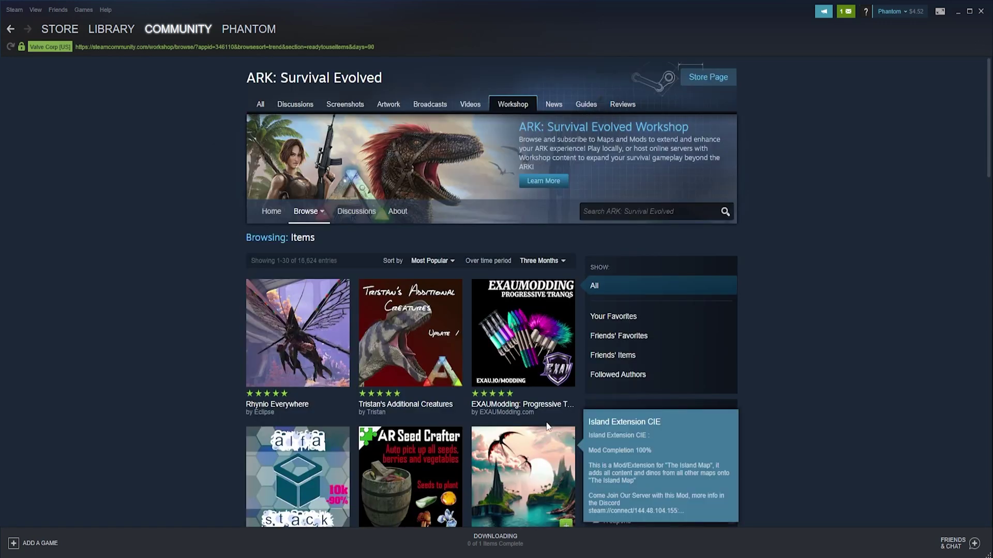
{"action": "mouse_move", "coordinate": [430, 334]}
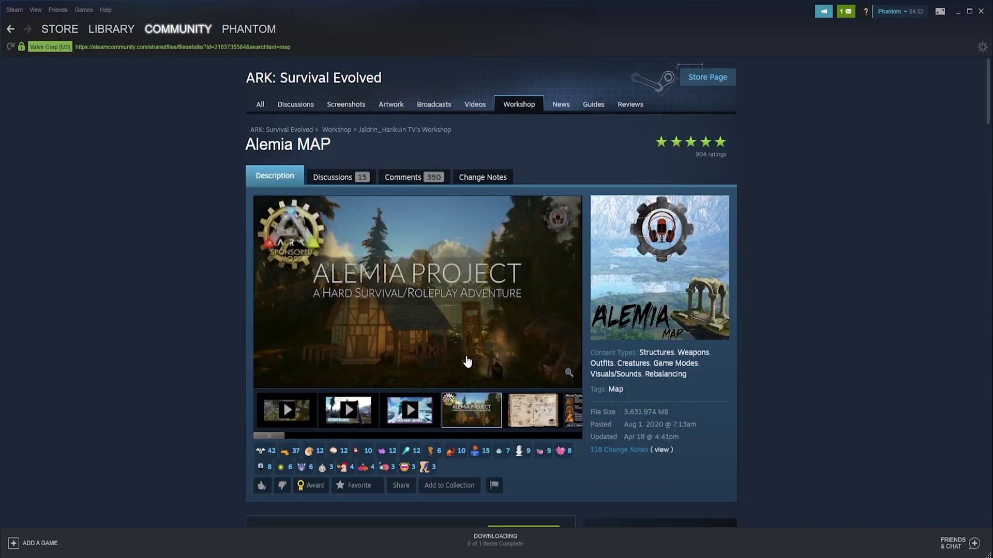
{"action": "scroll", "coordinate": [465, 361], "scroll_direction": "down", "scroll_amount": 3}
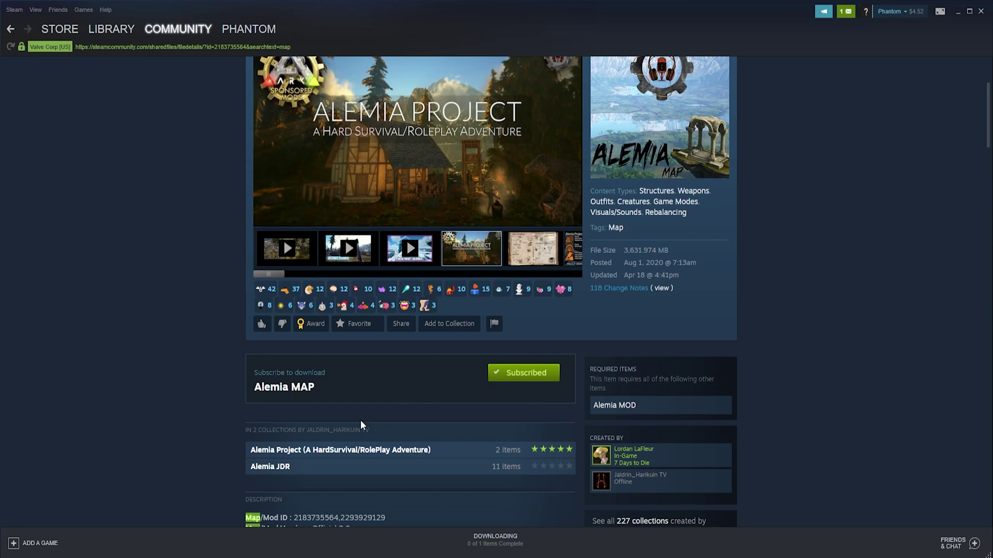
{"action": "scroll", "coordinate": [359, 419], "scroll_direction": "down", "scroll_amount": 4}
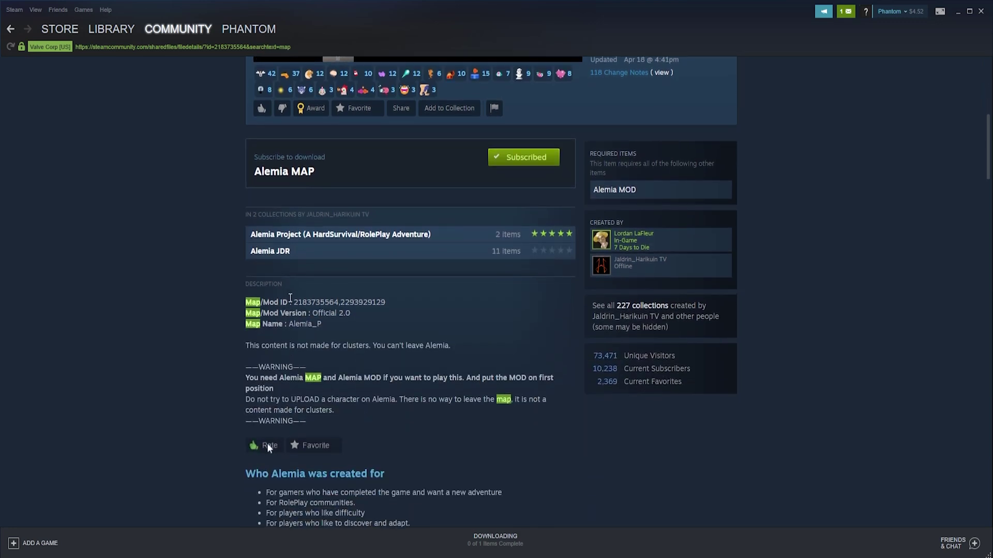
Favourite Alemia MAP and select its mod IDs and map name Alemia_P.
{"action": "left_click", "coordinate": [312, 446]}
{"action": "left_click_drag", "start_coordinate": [299, 303], "coordinate": [389, 308]}
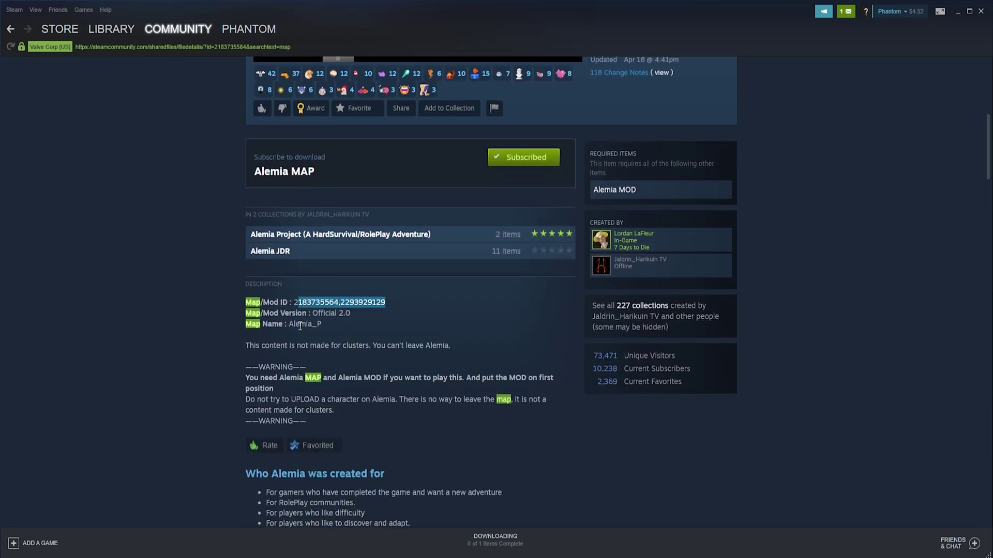
{"action": "double_click", "coordinate": [300, 324]}
{"action": "left_click", "coordinate": [361, 377]}
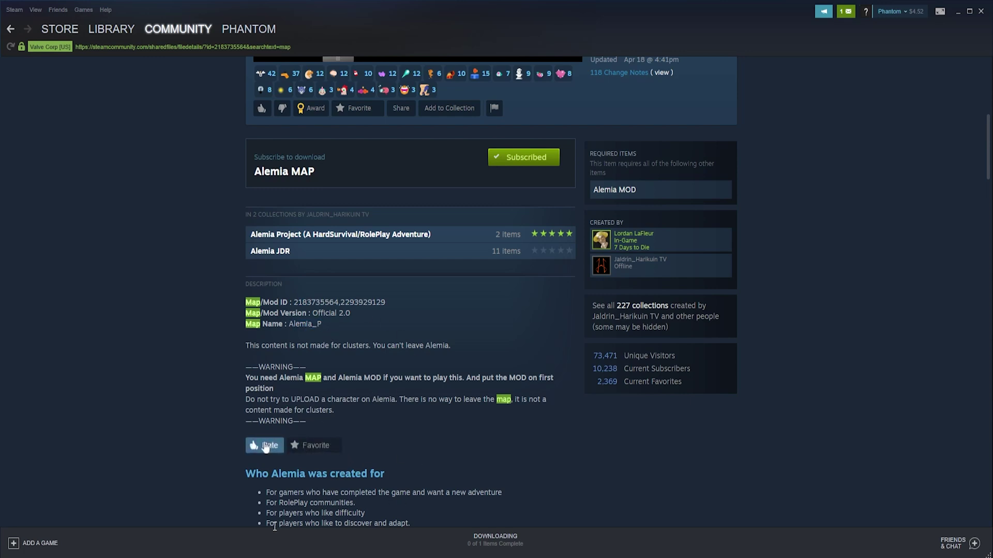
Open ARK's installed game files via Manage > Browse local files.
{"action": "left_click", "coordinate": [111, 29]}
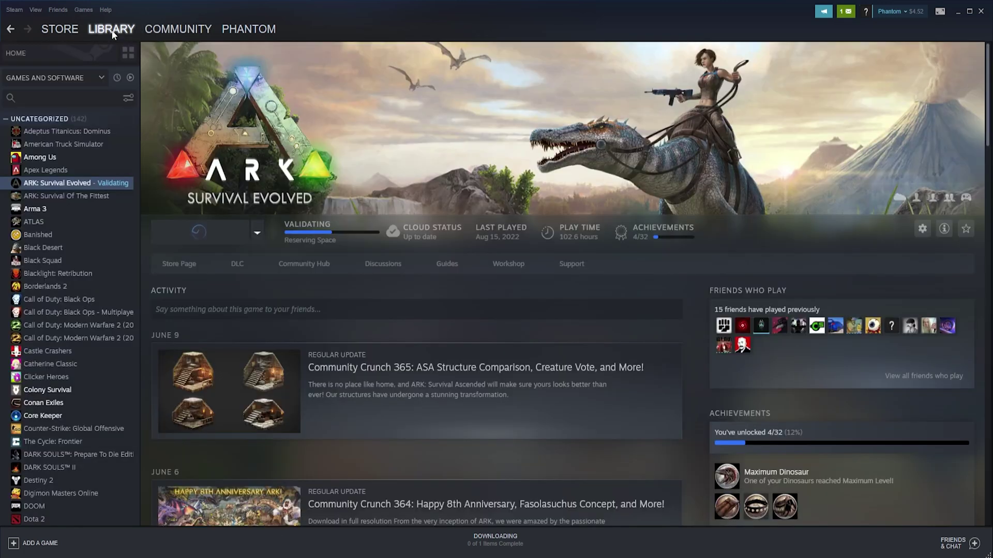
{"action": "right_click", "coordinate": [65, 183]}
{"action": "mouse_move", "coordinate": [96, 222]}
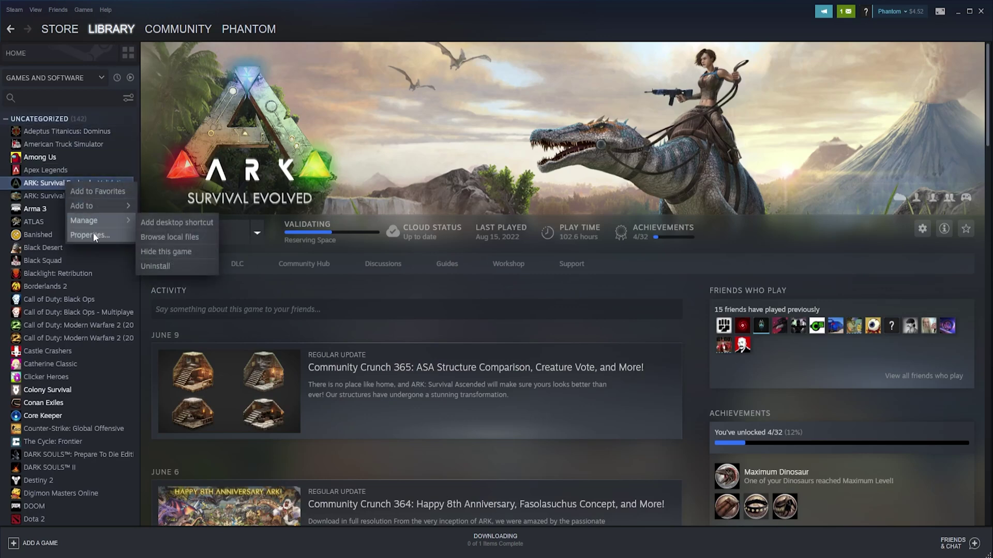
{"action": "left_click", "coordinate": [178, 237]}
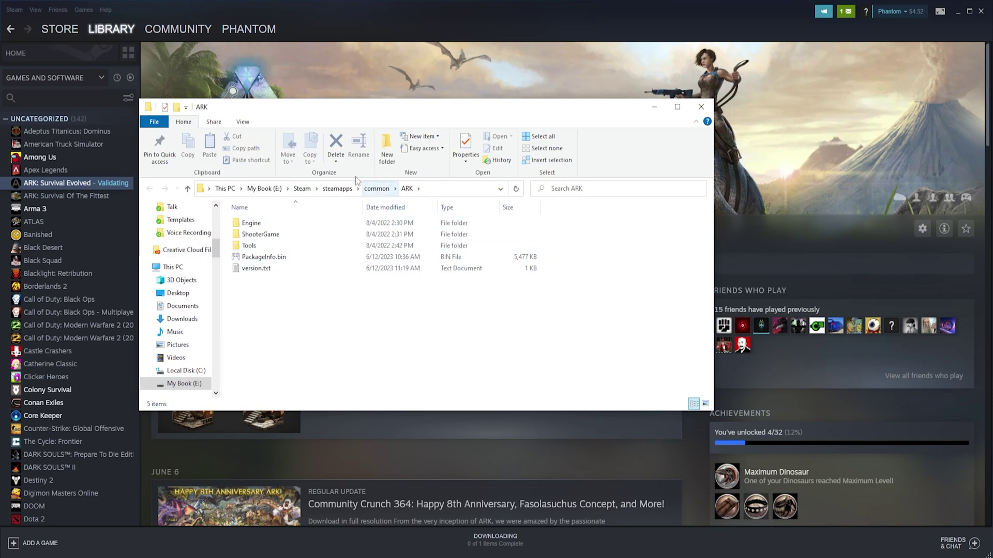
Go from steamapps into workshop\content\346110 to view the downloaded mod folders.
{"action": "left_click", "coordinate": [336, 189]}
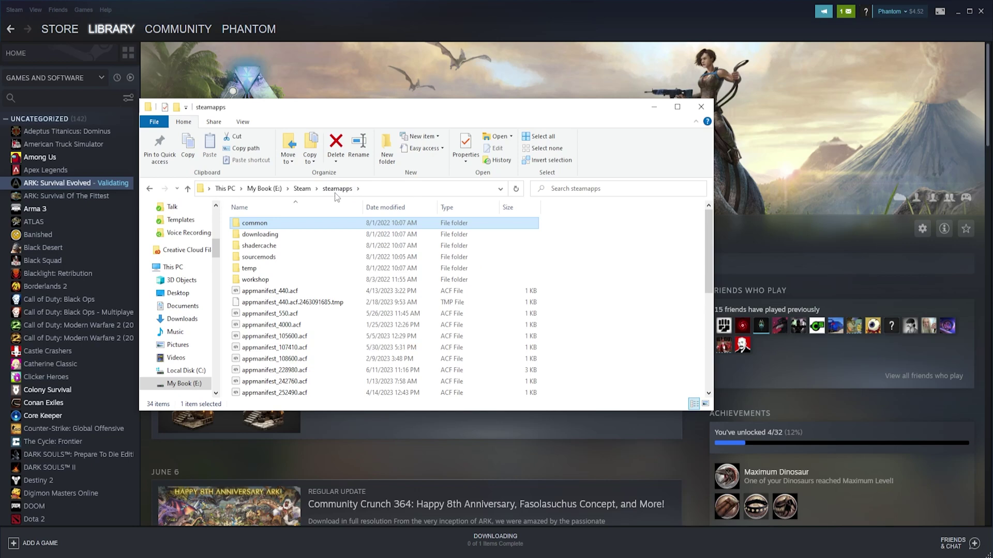
{"action": "double_click", "coordinate": [269, 279]}
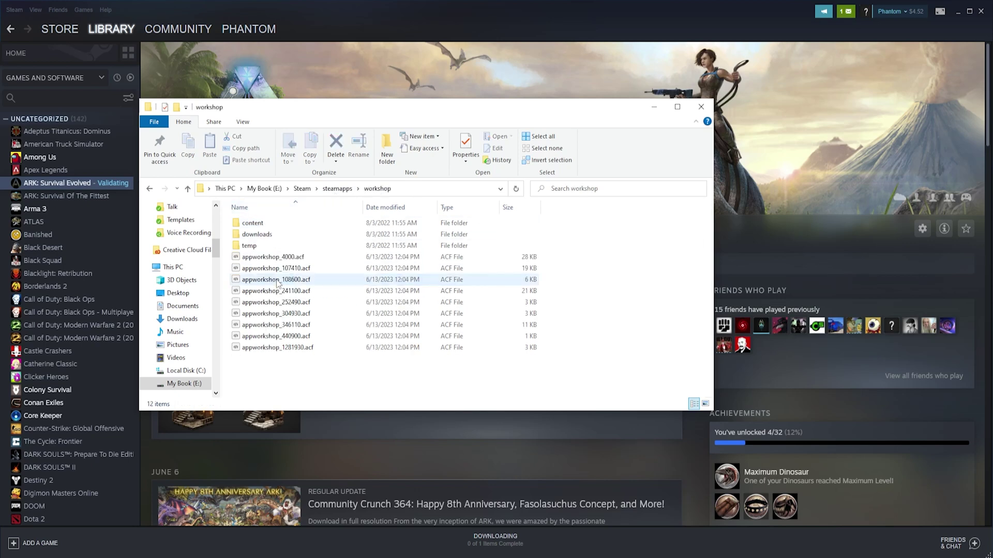
{"action": "double_click", "coordinate": [284, 225]}
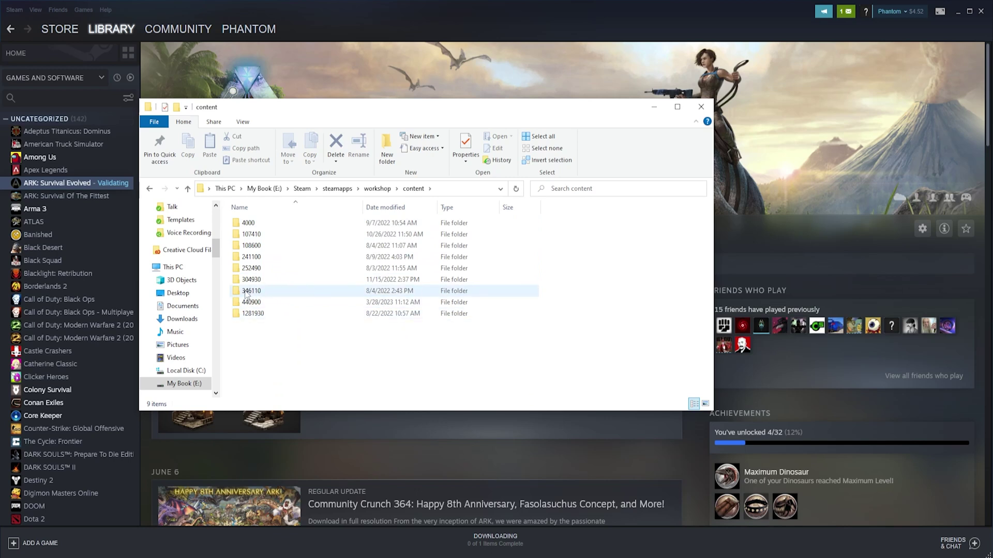
{"action": "double_click", "coordinate": [275, 290]}
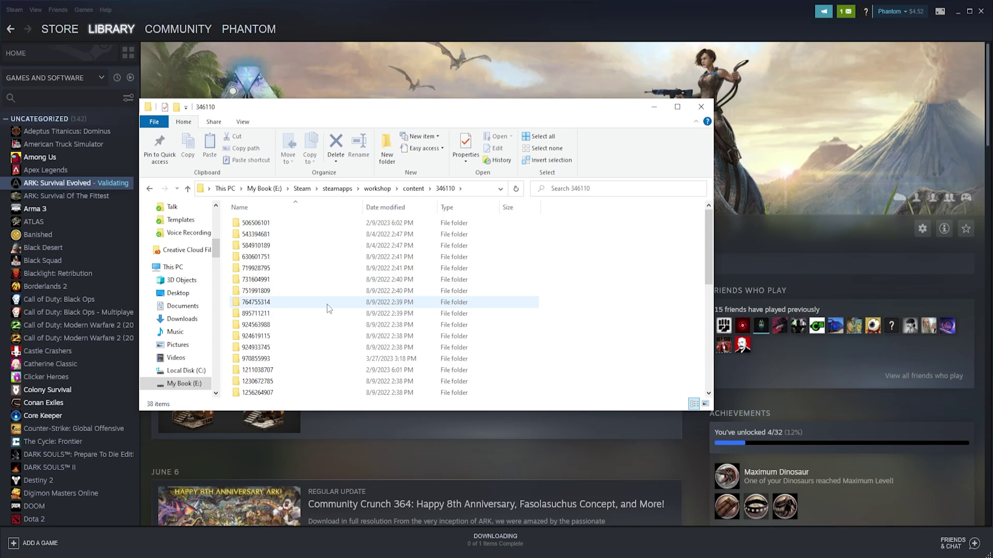
{"action": "scroll", "coordinate": [327, 299], "scroll_direction": "down", "scroll_amount": 3}
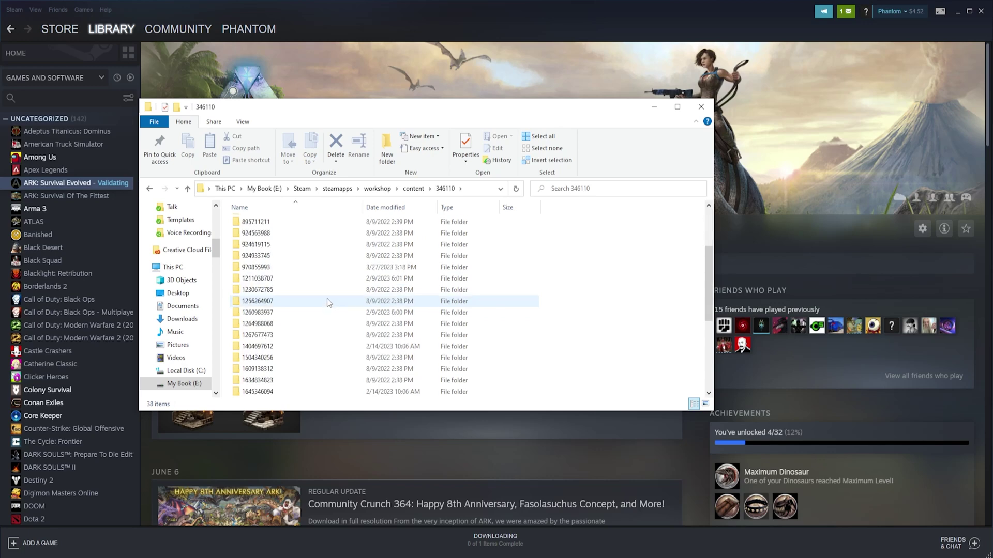
{"action": "left_click", "coordinate": [655, 108]}
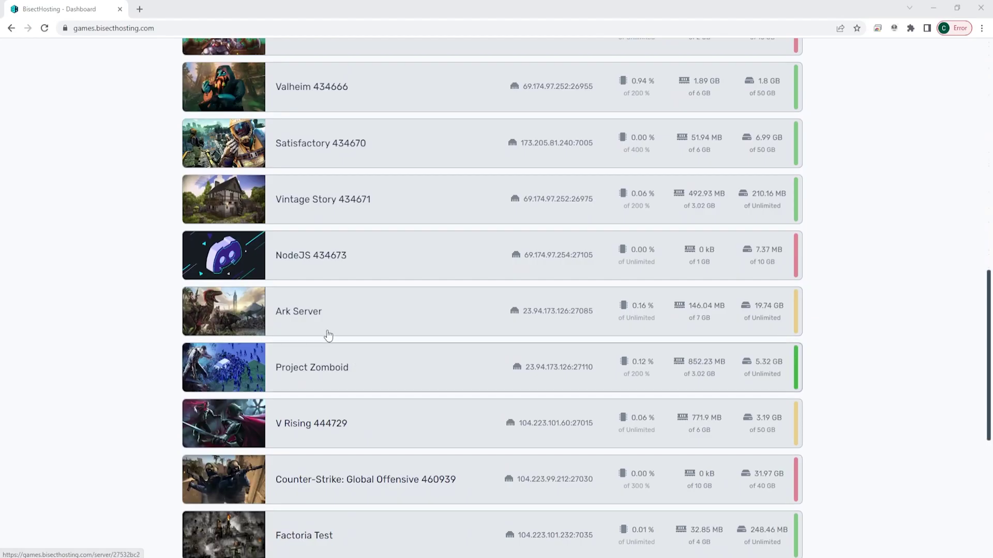
Stop the Ark Server and launch SFTP from its Settings page.
{"action": "left_click", "coordinate": [326, 333]}
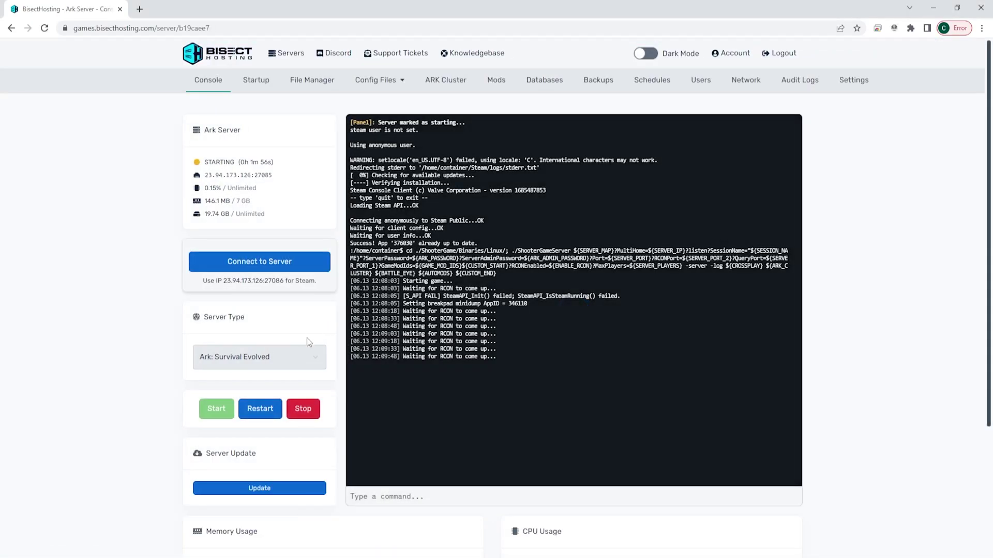
{"action": "left_click", "coordinate": [302, 409]}
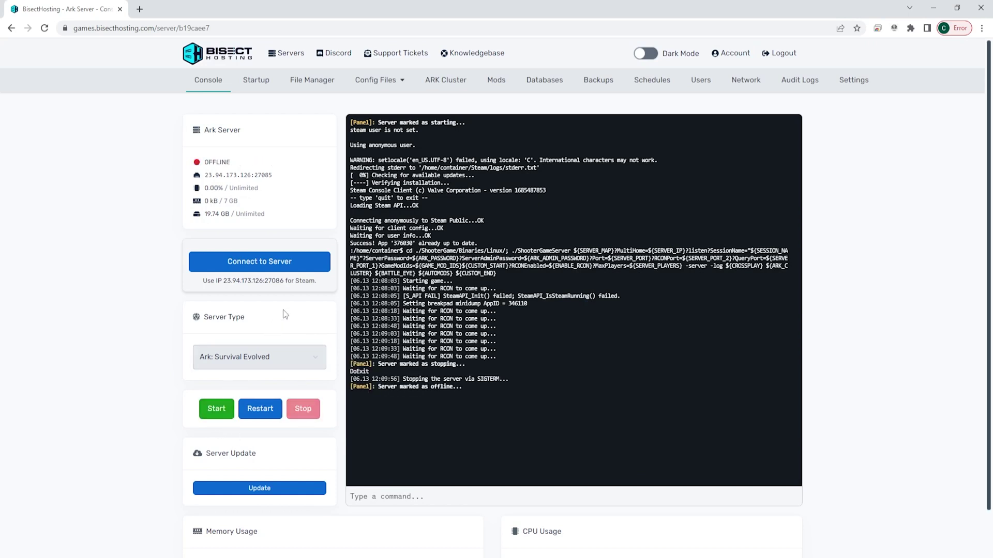
{"action": "left_click", "coordinate": [853, 80]}
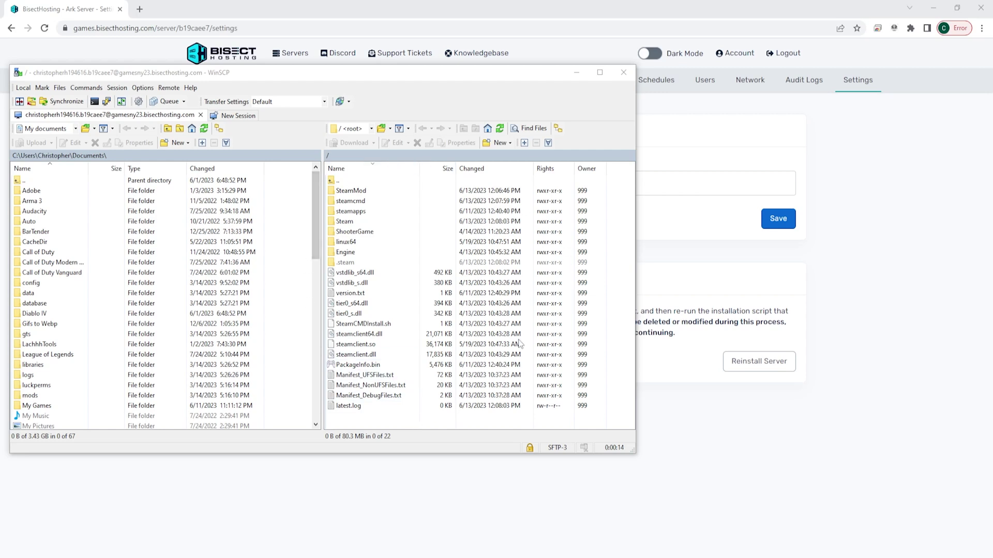
Open /ShooterGame/Content/Mods in WinSCP's remote panel.
{"action": "double_click", "coordinate": [354, 232]}
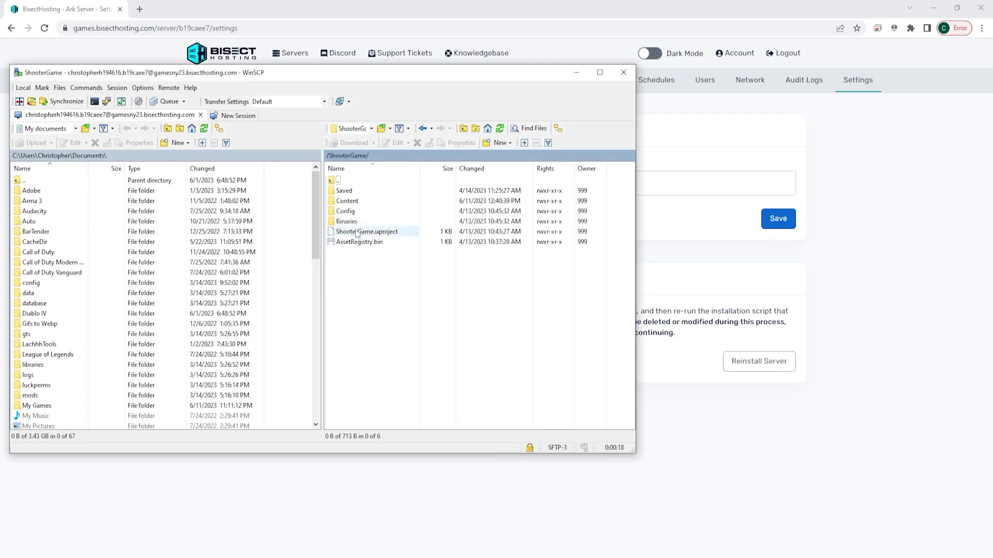
{"action": "left_click", "coordinate": [365, 211]}
{"action": "double_click", "coordinate": [364, 202]}
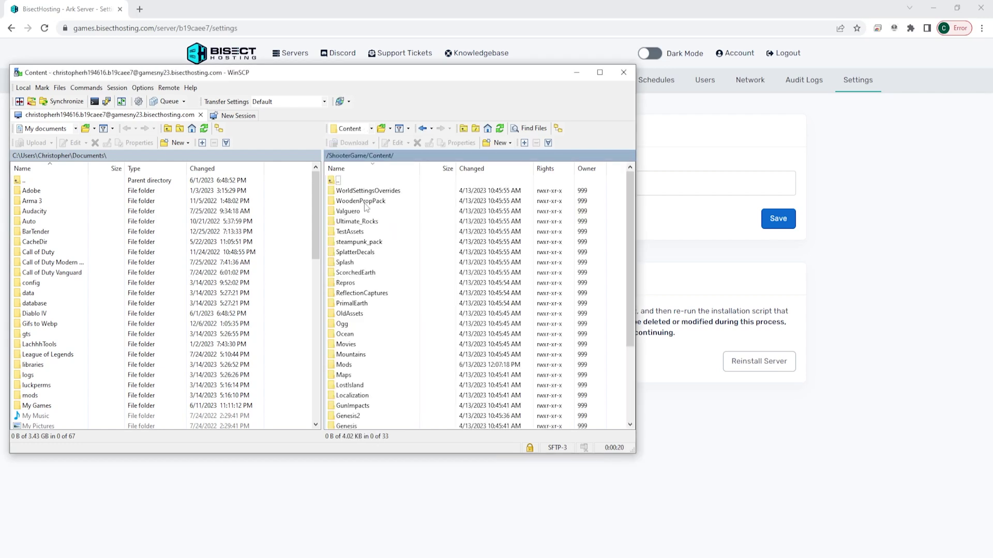
{"action": "double_click", "coordinate": [359, 365]}
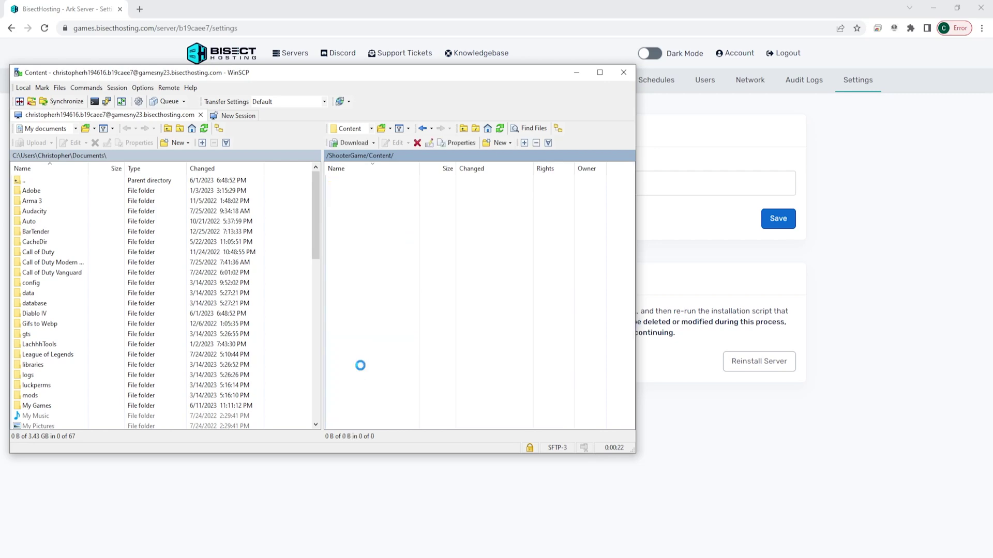
{"action": "left_click", "coordinate": [290, 540]}
{"action": "left_click_drag", "start_coordinate": [475, 116], "coordinate": [973, 132]}
{"action": "scroll", "coordinate": [827, 320], "scroll_direction": "down", "scroll_amount": 5}
{"action": "left_click", "coordinate": [794, 339]}
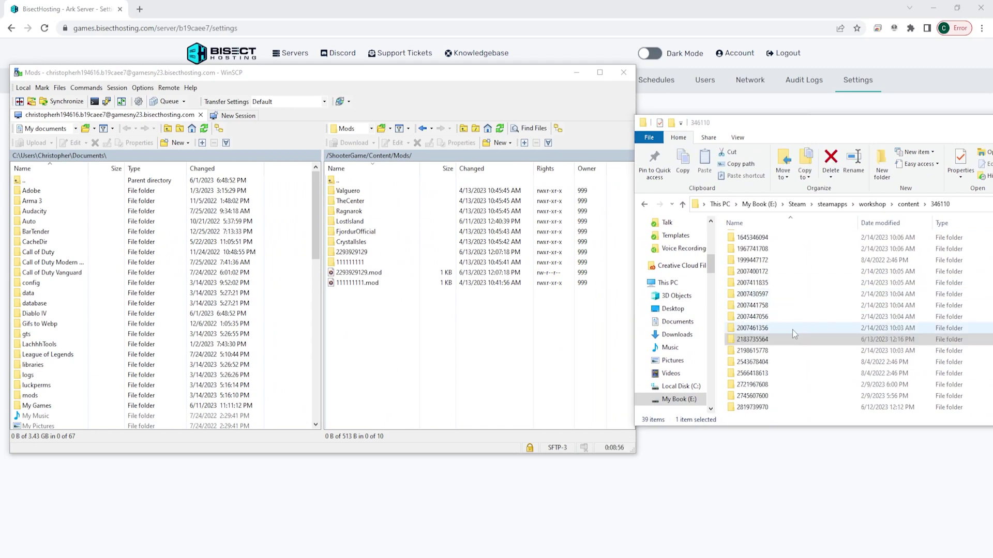
{"action": "left_click_drag", "start_coordinate": [759, 341], "coordinate": [471, 331]}
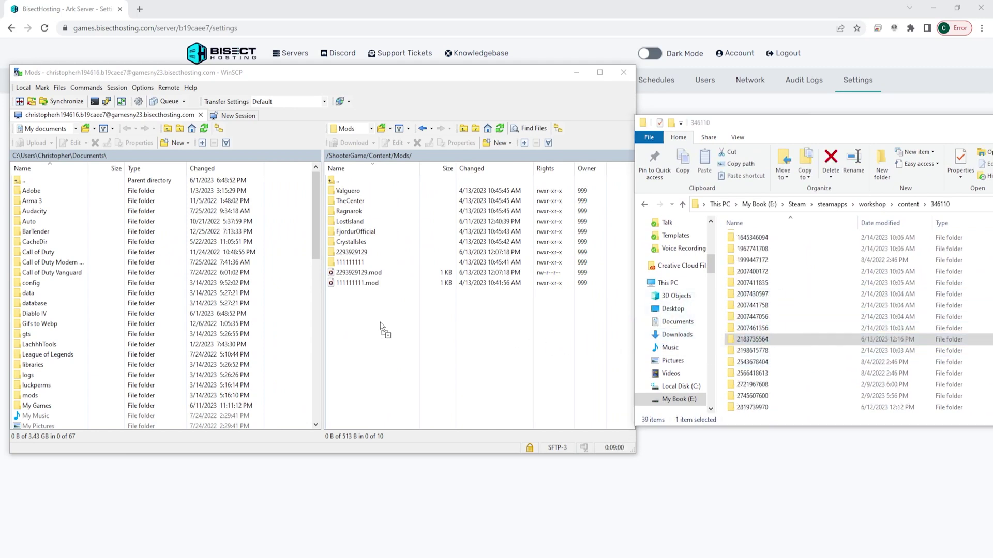
{"action": "left_click_drag", "start_coordinate": [380, 322], "coordinate": [381, 322]}
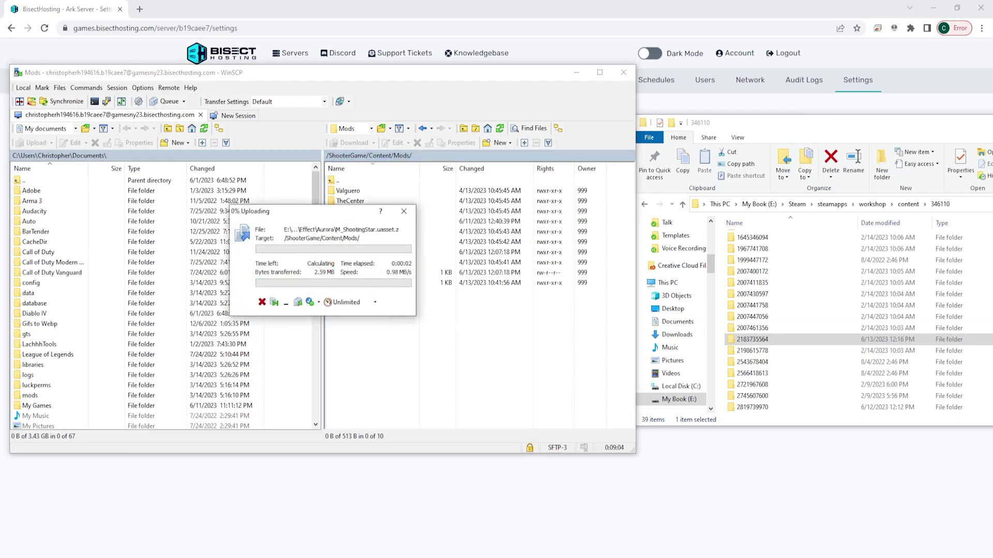
{"action": "left_click", "coordinate": [598, 5]}
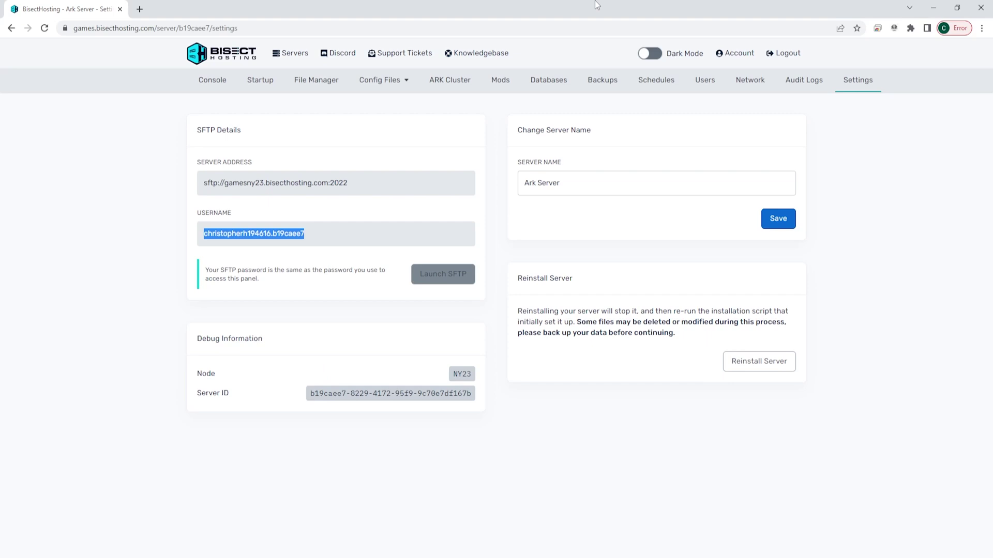
{"action": "left_click", "coordinate": [253, 86]}
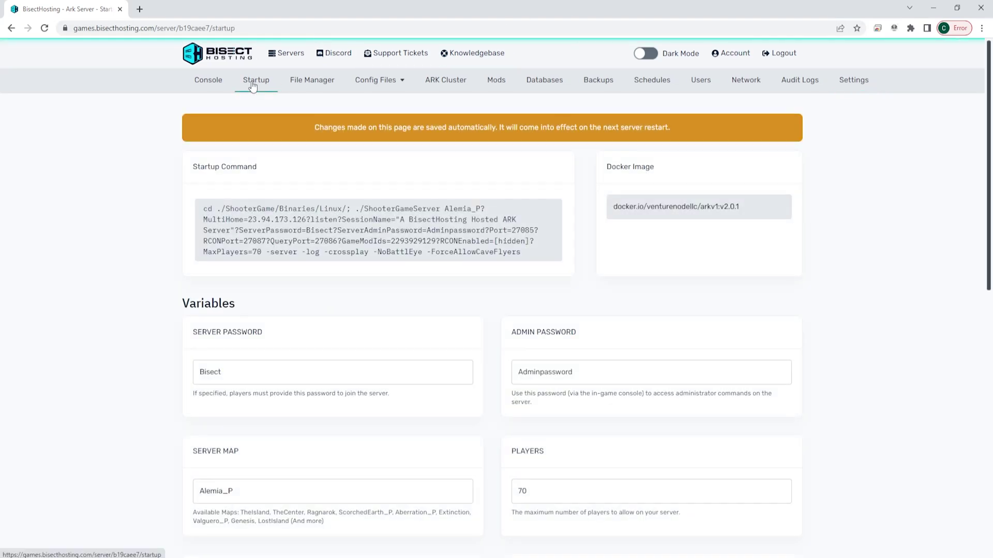
{"action": "scroll", "coordinate": [290, 202], "scroll_direction": "down", "scroll_amount": 4}
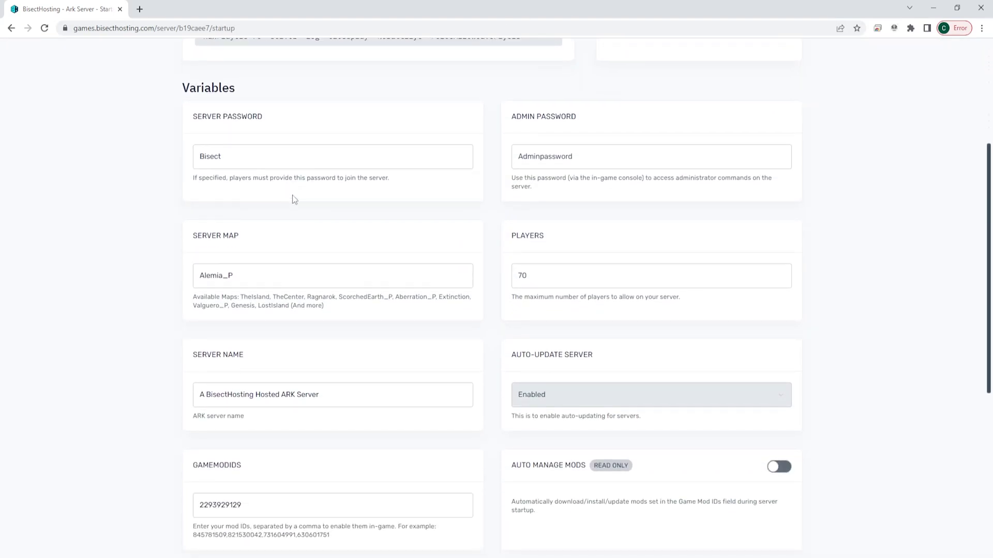
{"action": "scroll", "coordinate": [291, 202], "scroll_direction": "down", "scroll_amount": 4}
{"action": "left_click", "coordinate": [259, 290]}
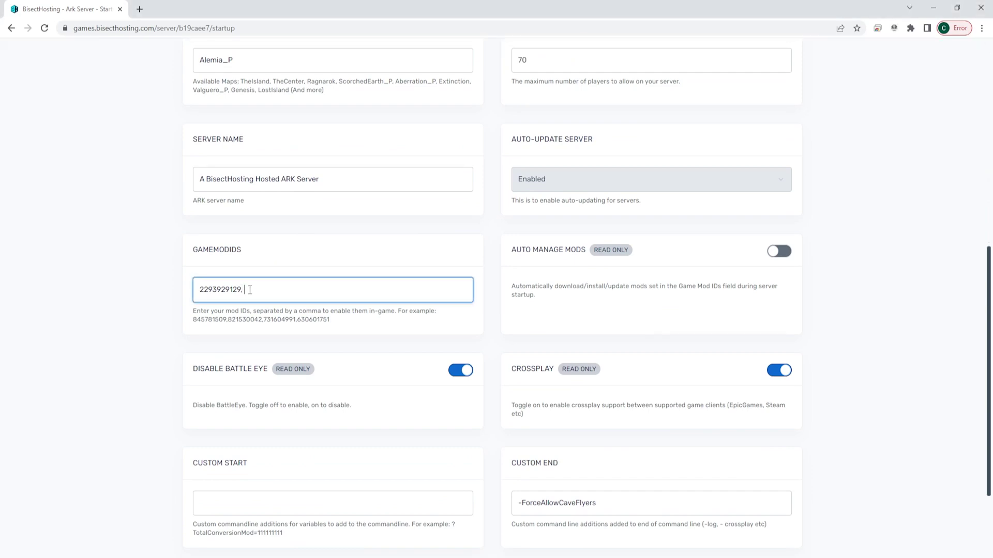
{"action": "type", "text": ","}
{"action": "key", "text": "ctrl+v"}
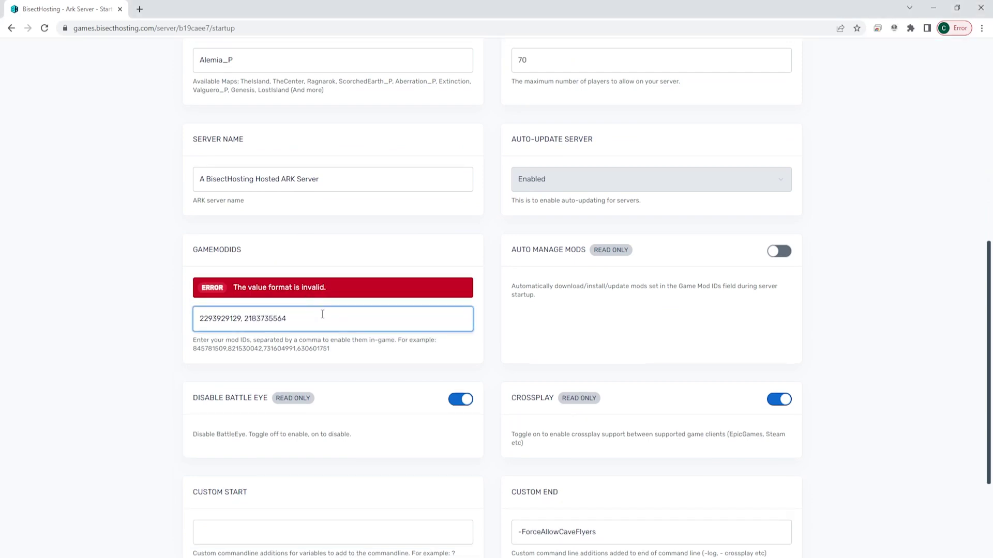
{"action": "key", "text": "BackSpace"}
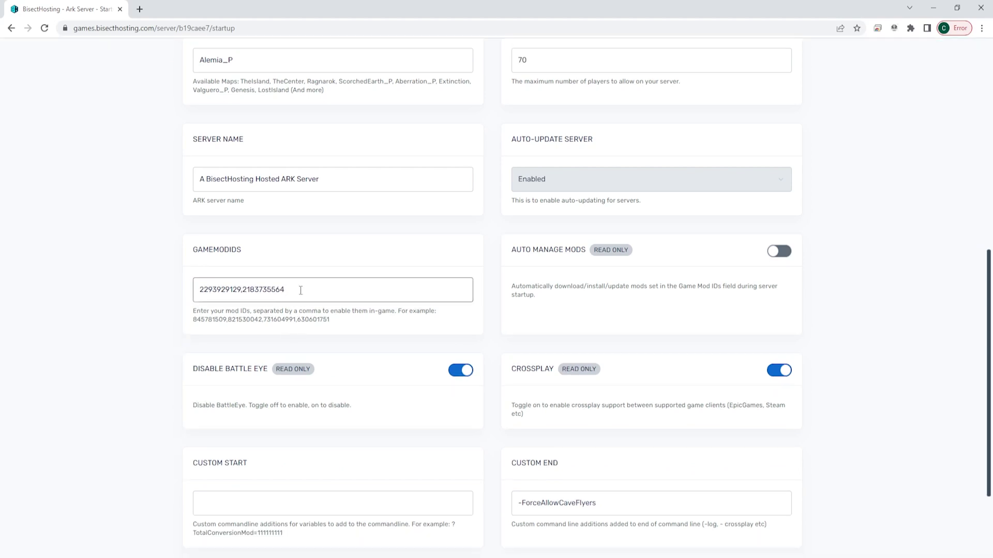
{"action": "left_click", "coordinate": [333, 321]}
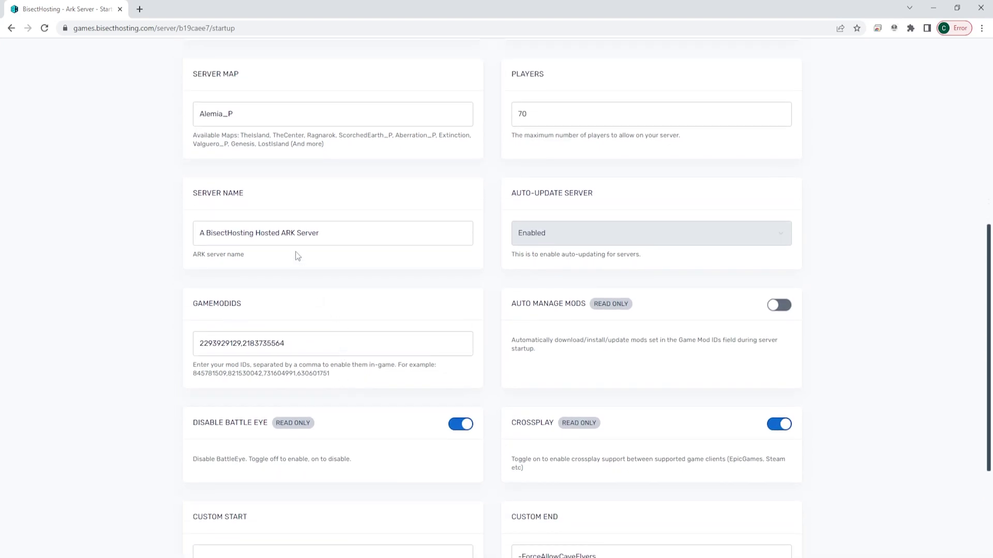
Confirm the Server Map value still reads Alemia_P.
{"action": "left_click", "coordinate": [243, 118]}
{"action": "left_click_drag", "start_coordinate": [198, 113], "coordinate": [241, 115]}
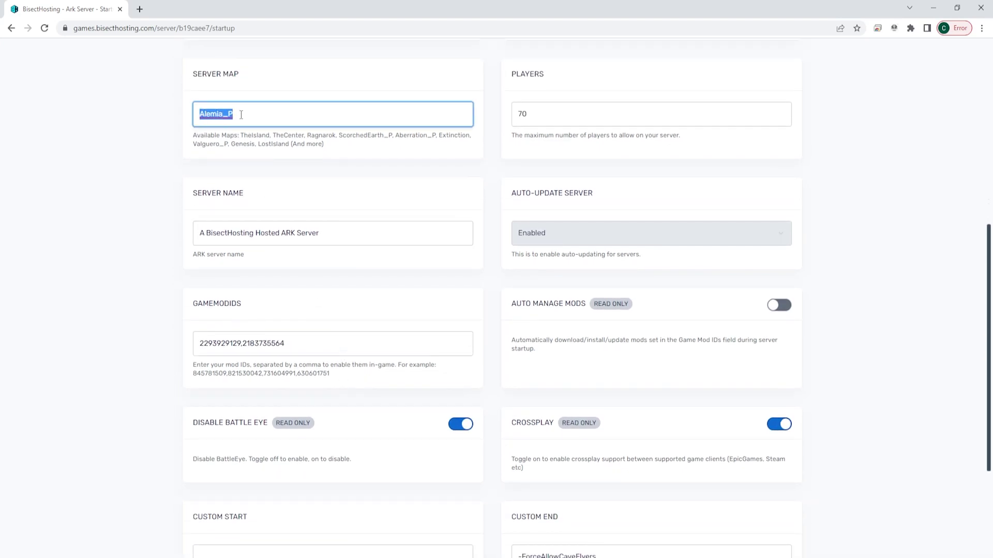
{"action": "left_click", "coordinate": [243, 110]}
{"action": "scroll", "coordinate": [286, 166], "scroll_direction": "up", "scroll_amount": 8}
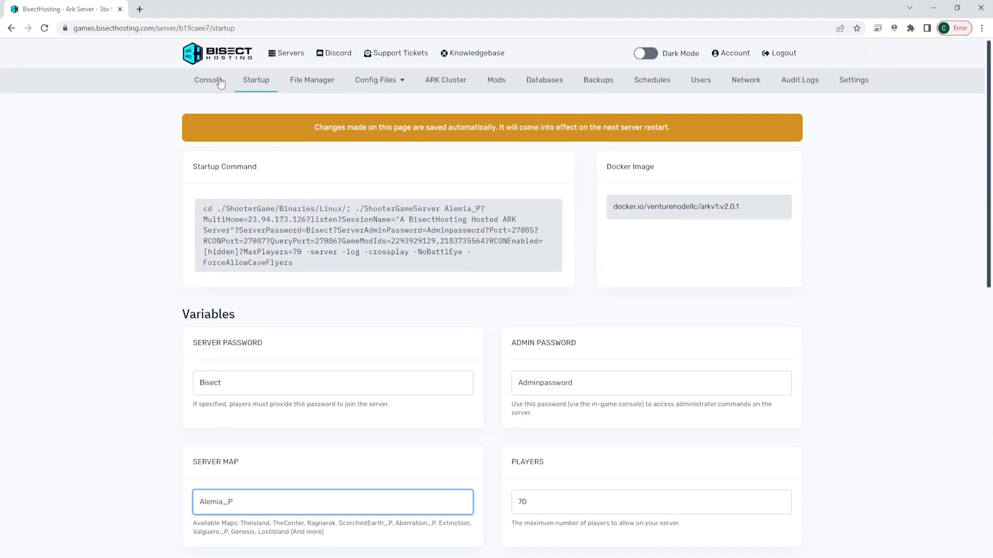
{"action": "left_click", "coordinate": [220, 82]}
Press Start on the Ark Server console to launch it with Alemia_P and both mods.
{"action": "left_click", "coordinate": [223, 410]}
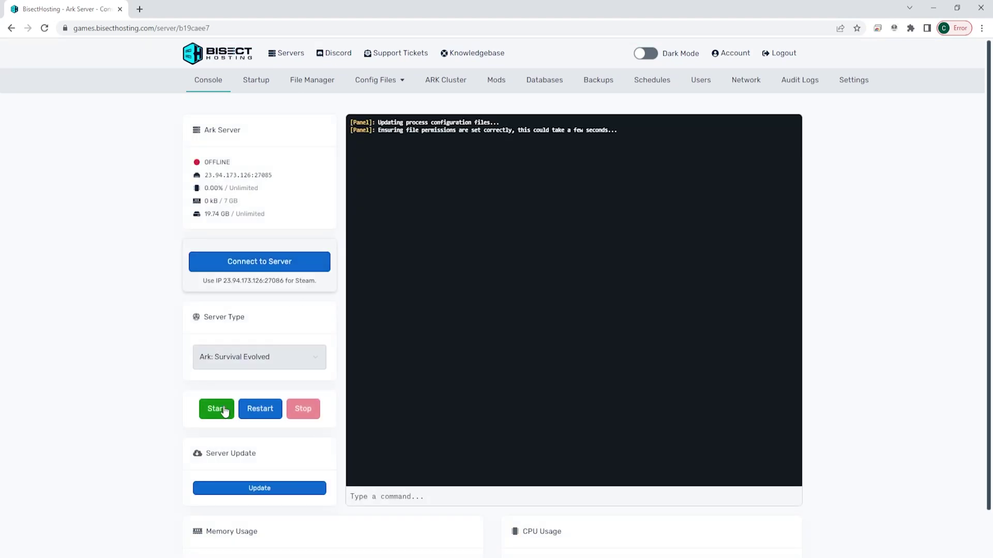